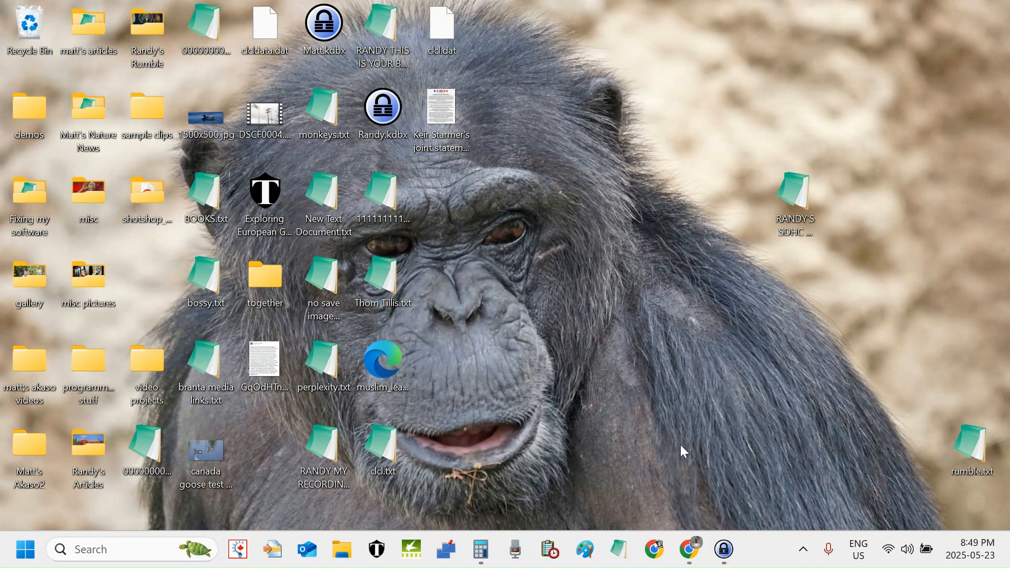
- Switch to the Clipchamp home page, maximize its window and create a new video from scratch
mouse_move(693, 552)
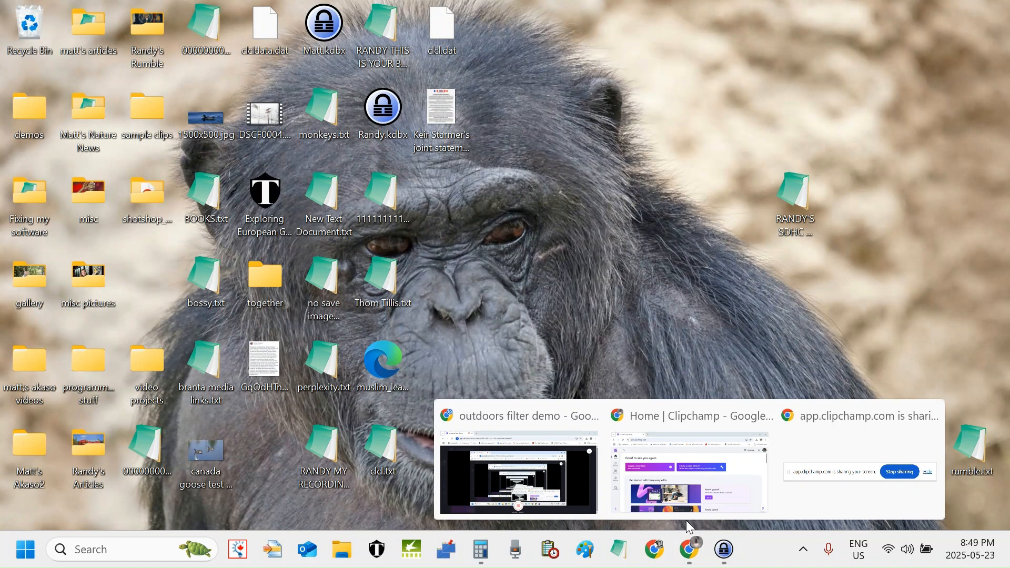
mouse_move(684, 498)
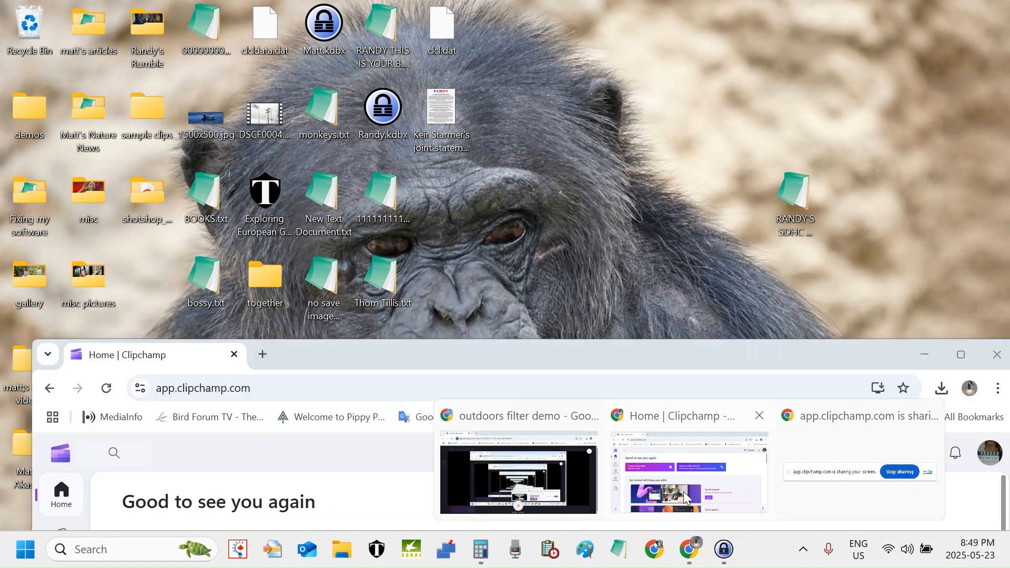
left_click(688, 484)
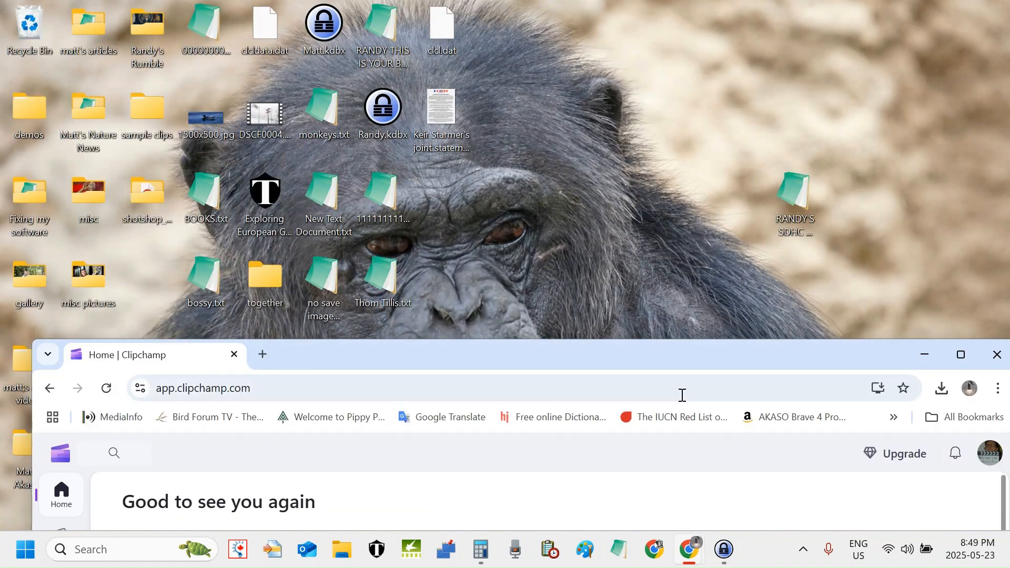
double_click(667, 356)
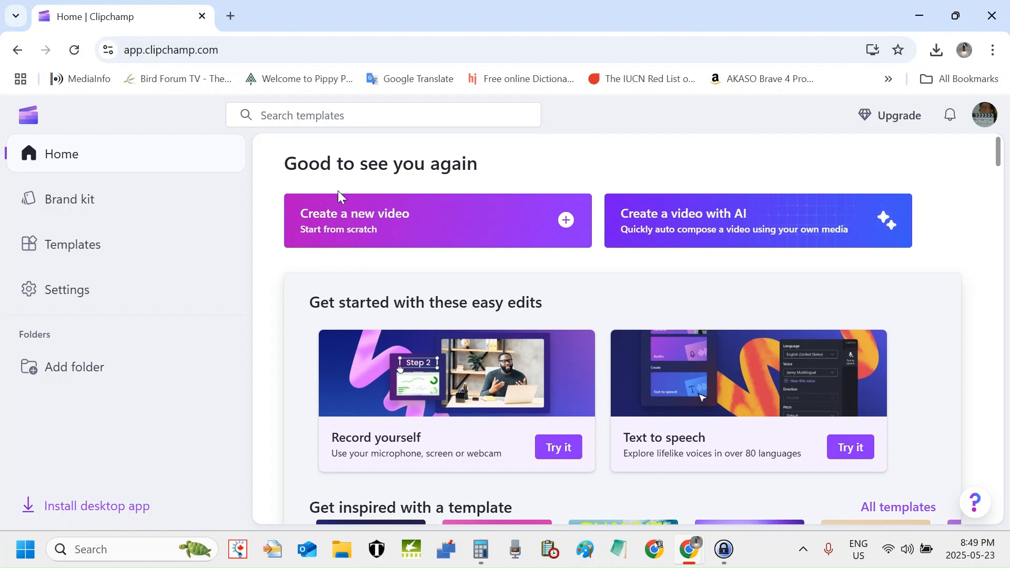
left_click(382, 223)
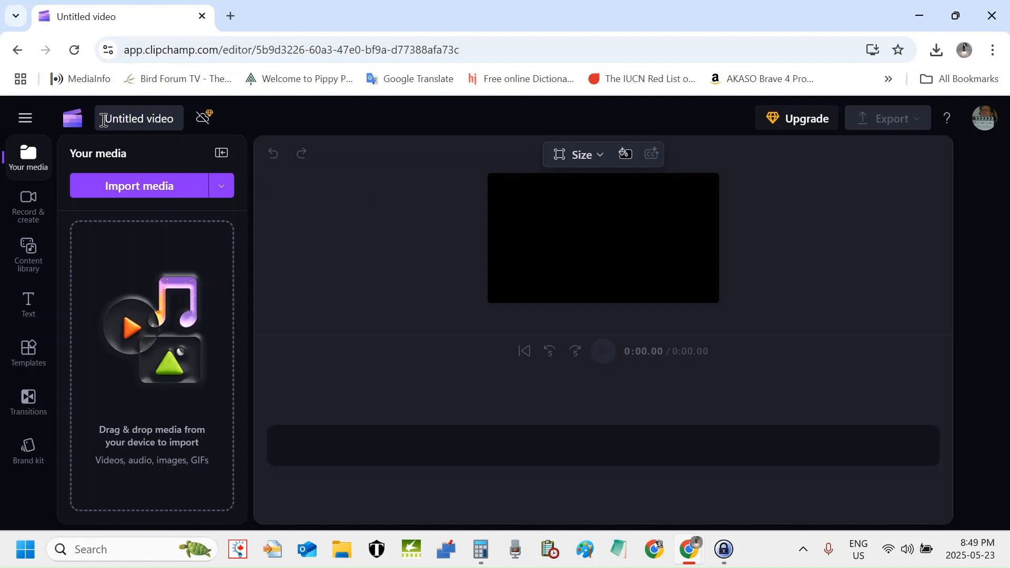
- Name the video "outdoors filter" and choose the Wide 16:9 aspect ratio
left_click(150, 120)
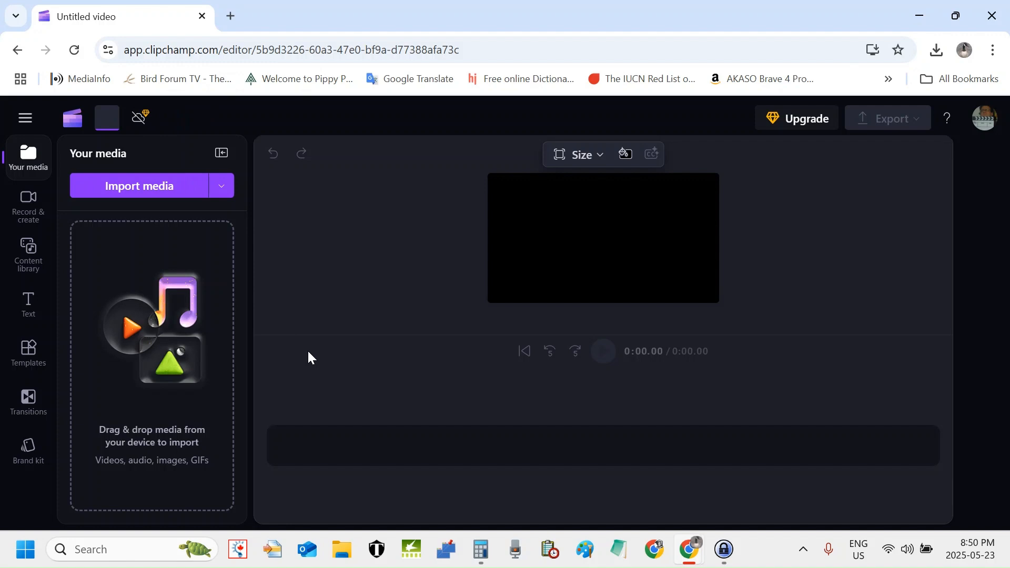
type("outdoor")
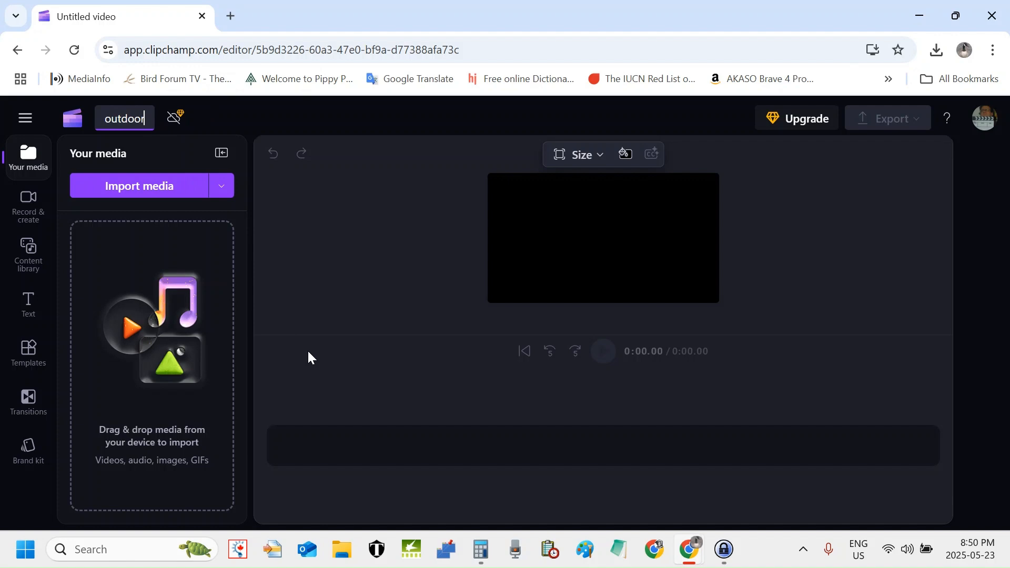
type("s filter")
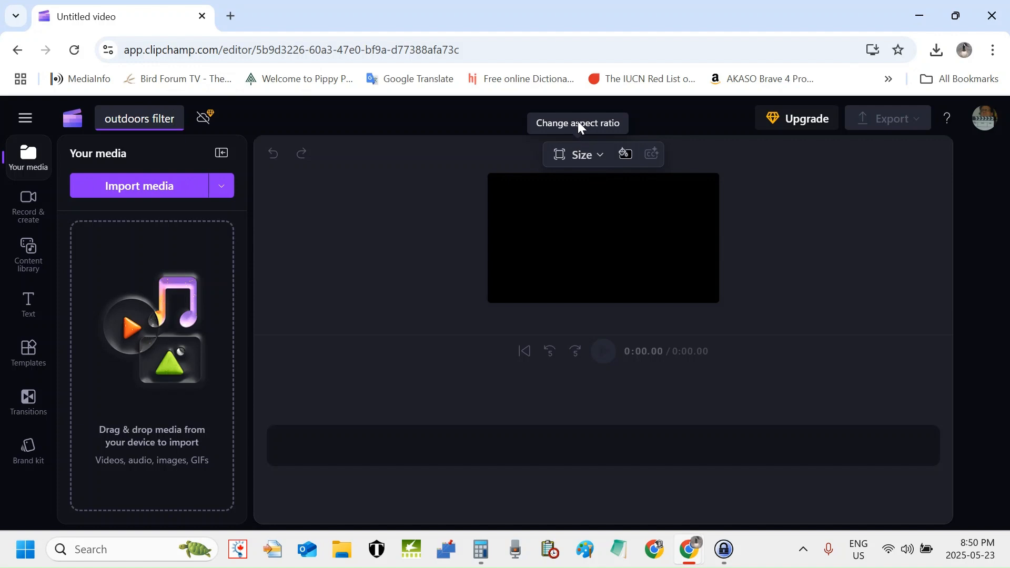
left_click(598, 164)
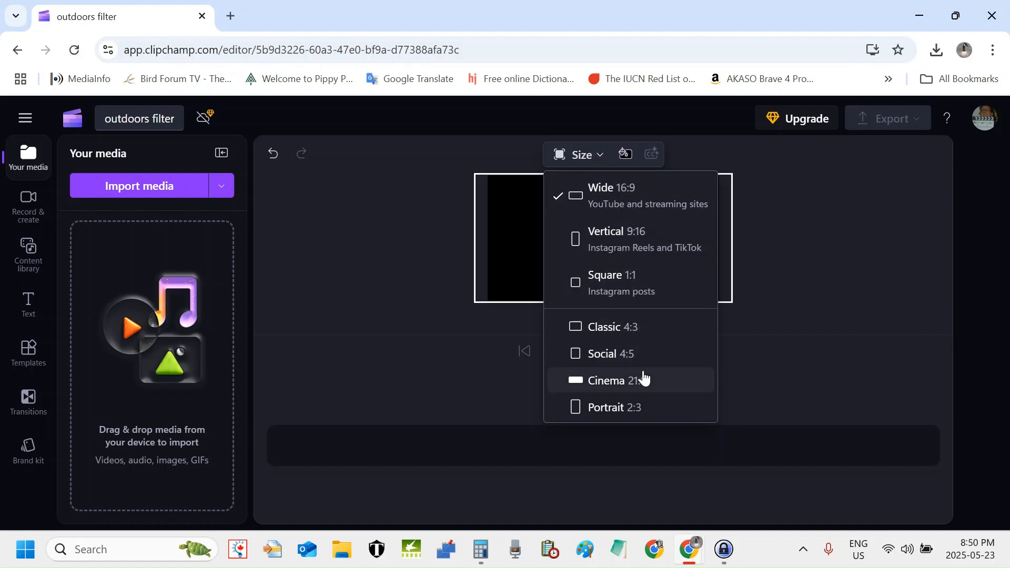
left_click(614, 195)
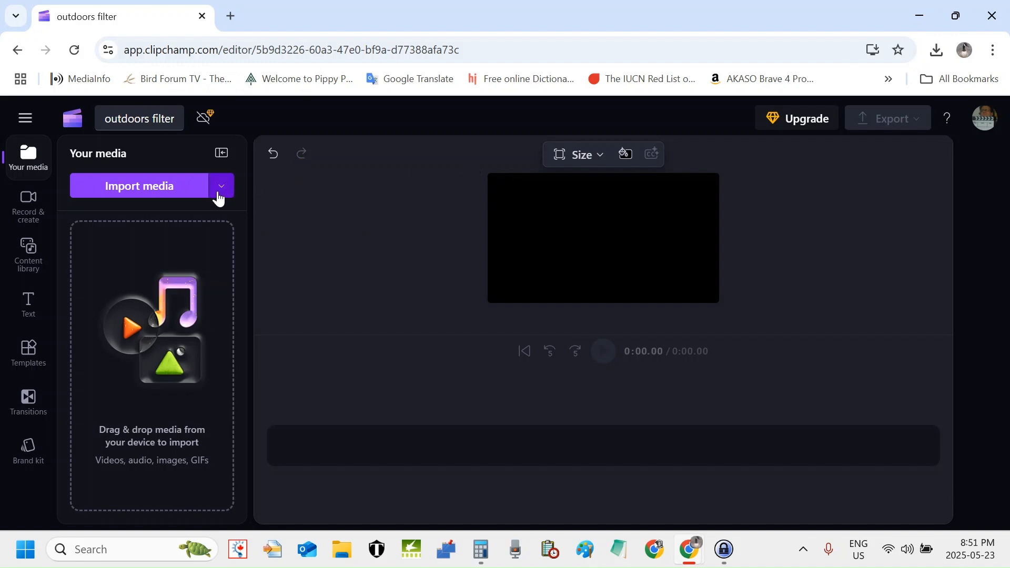
- Import the ducks_05232025 .mp4 and metrobus_05232025.mp4 clips from the outdoors filter folder
left_click(153, 189)
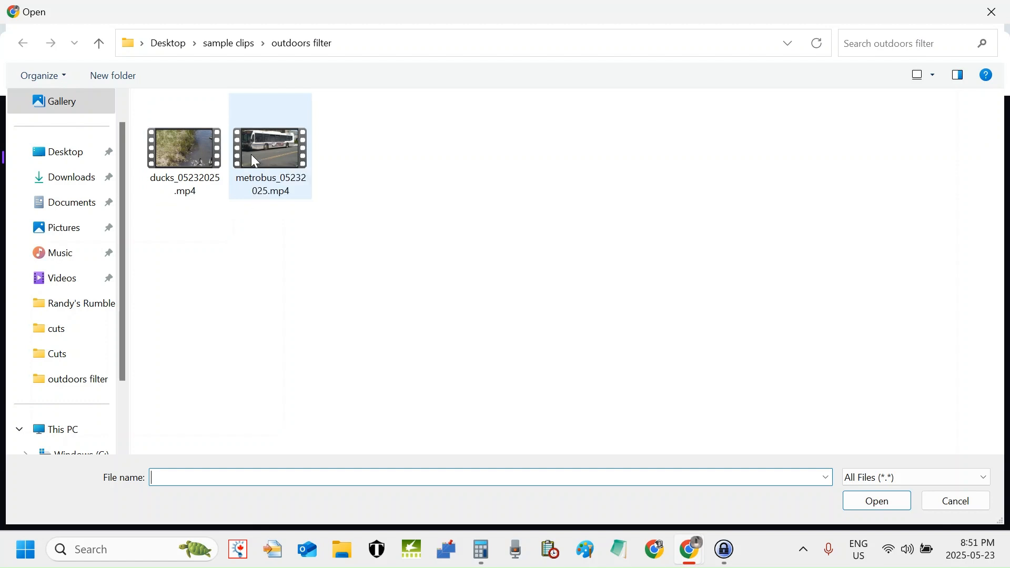
left_click(204, 164)
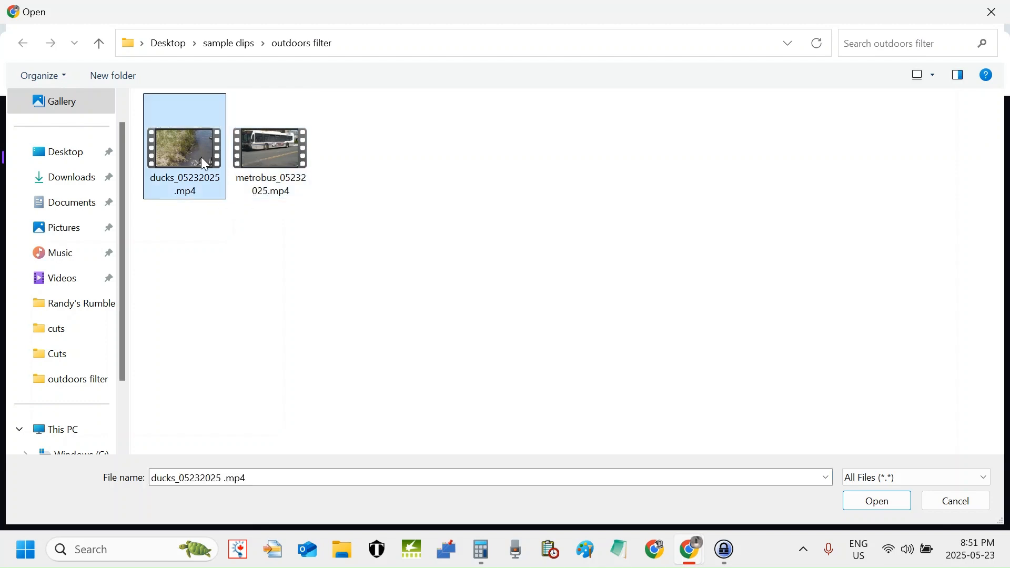
left_click(289, 158, "ctrl")
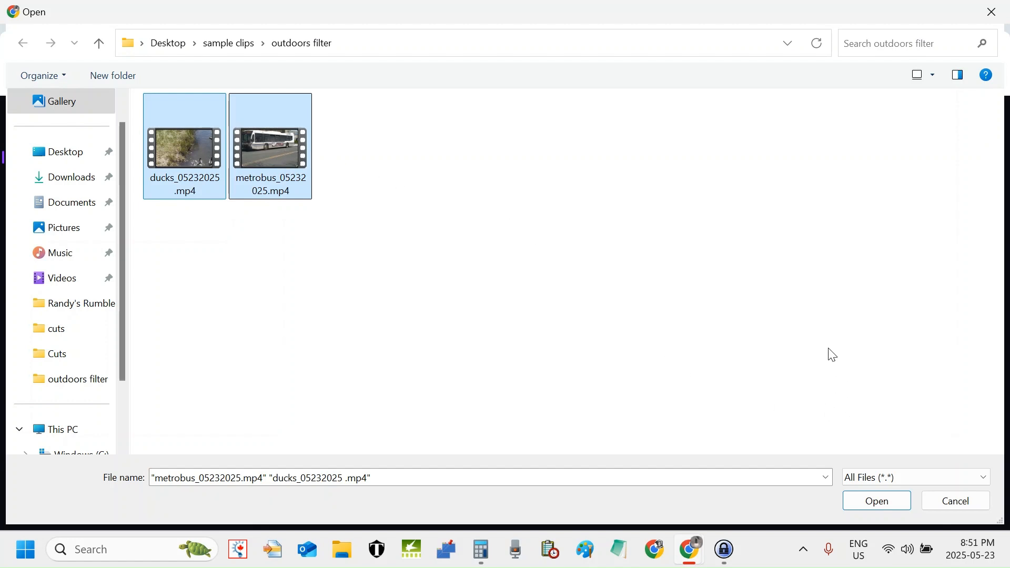
left_click(869, 503)
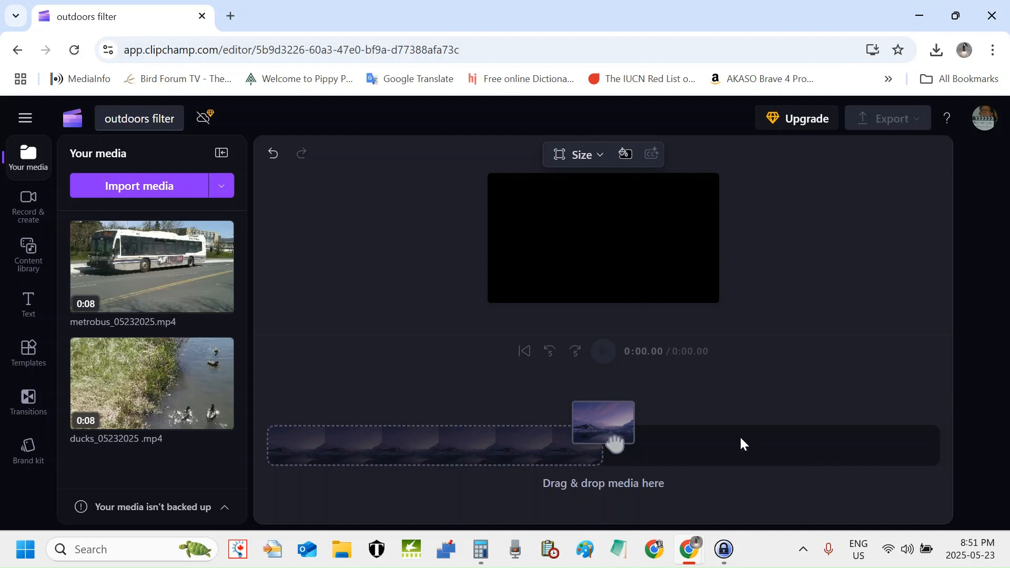
- Add both imported clips to the timeline, with the ducks clip first and the metrobus clip second
mouse_move(182, 378)
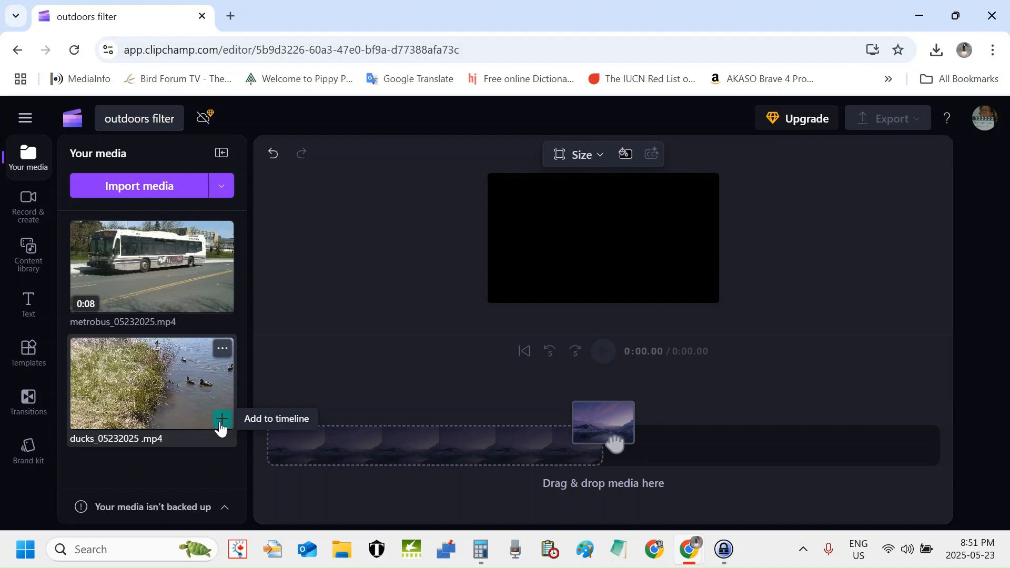
mouse_move(220, 310)
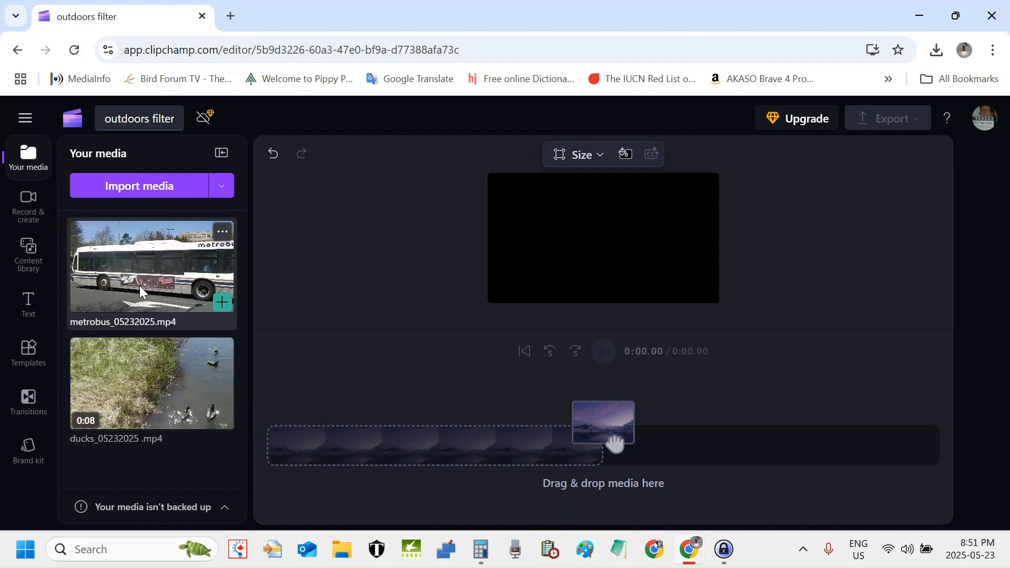
mouse_move(182, 356)
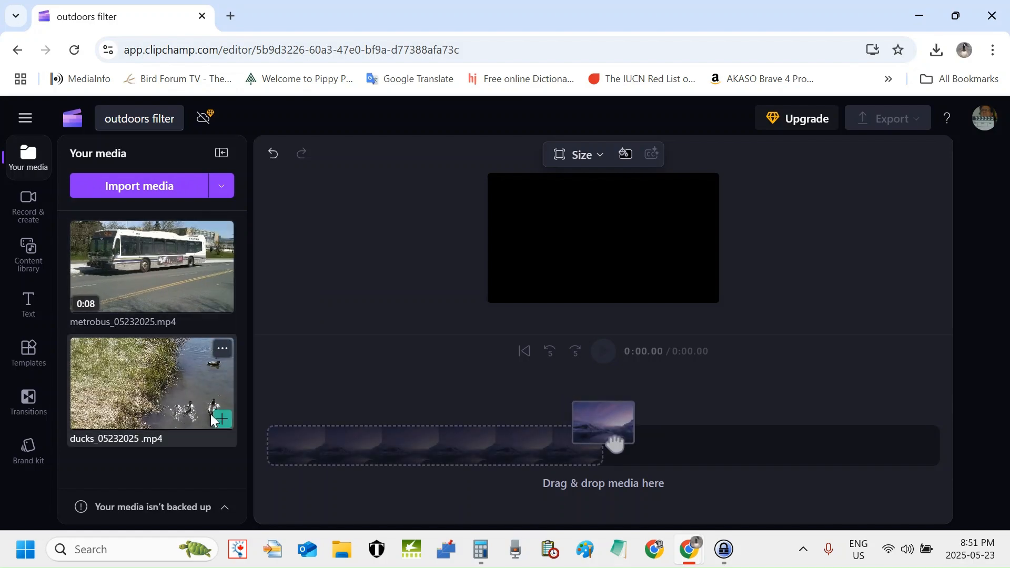
left_click(138, 379)
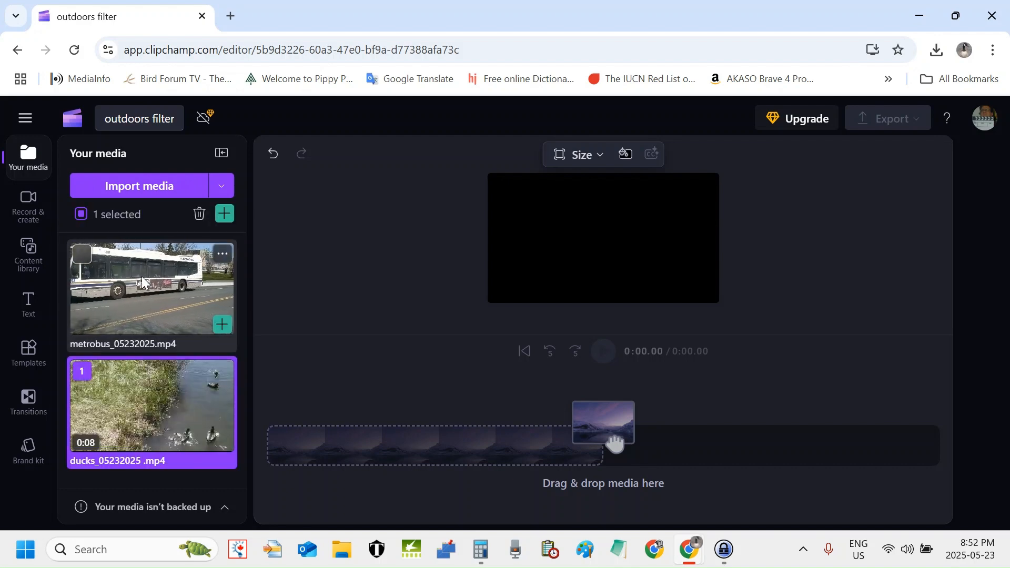
left_click(83, 257)
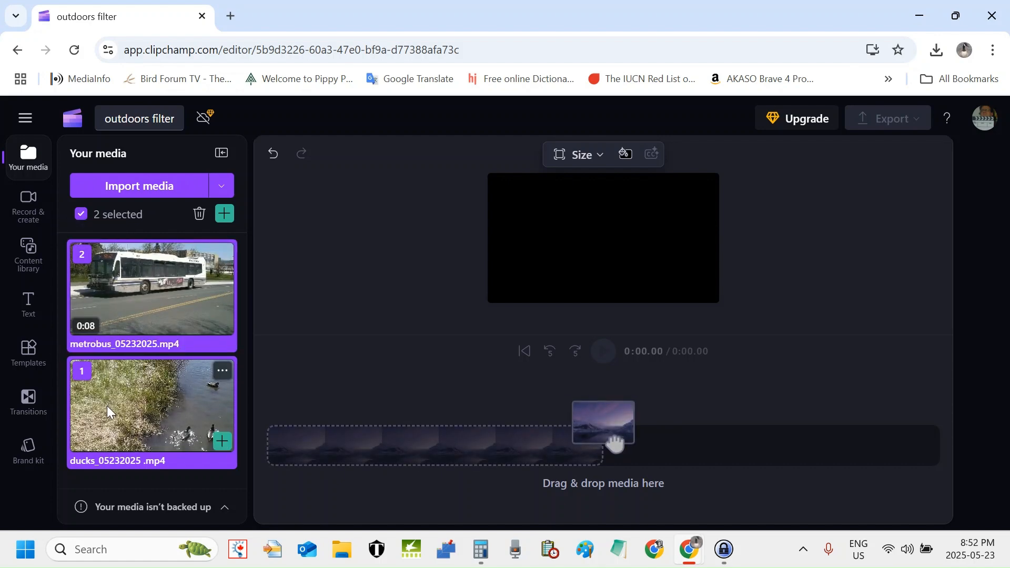
left_click(224, 216)
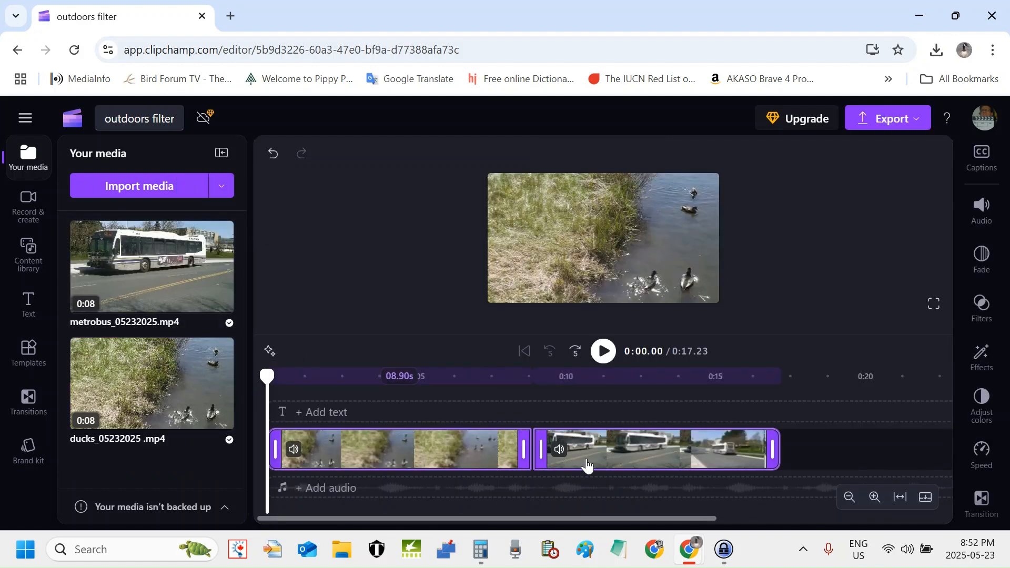
- Deselect the timeline clips and move the metrobus clip ahead of the ducks clip
left_click(488, 445)
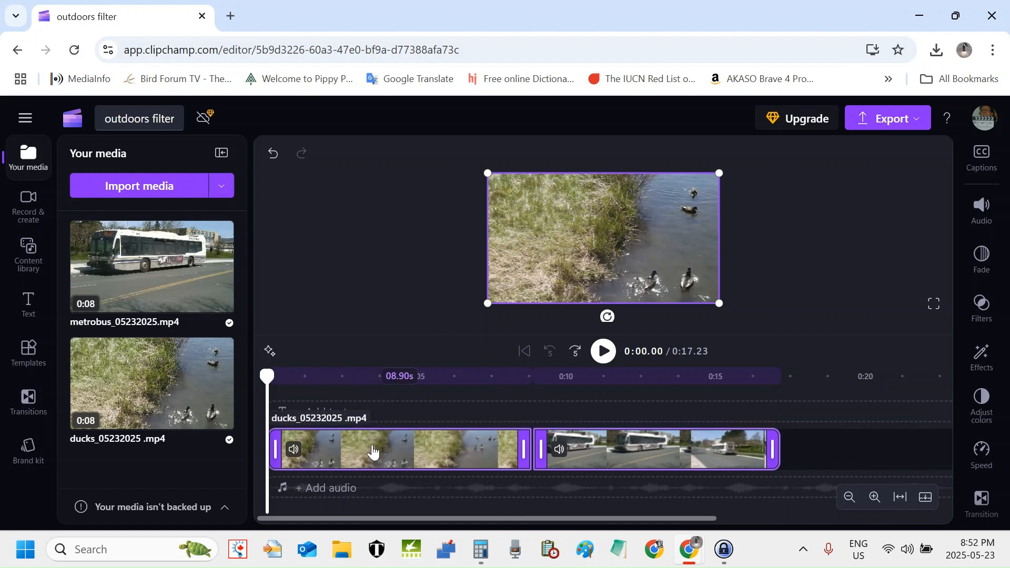
mouse_move(374, 452)
left_mouse_down()
mouse_move(468, 456)
mouse_move(385, 444)
mouse_move(424, 452)
mouse_move(422, 443)
mouse_move(372, 457)
left_mouse_up()
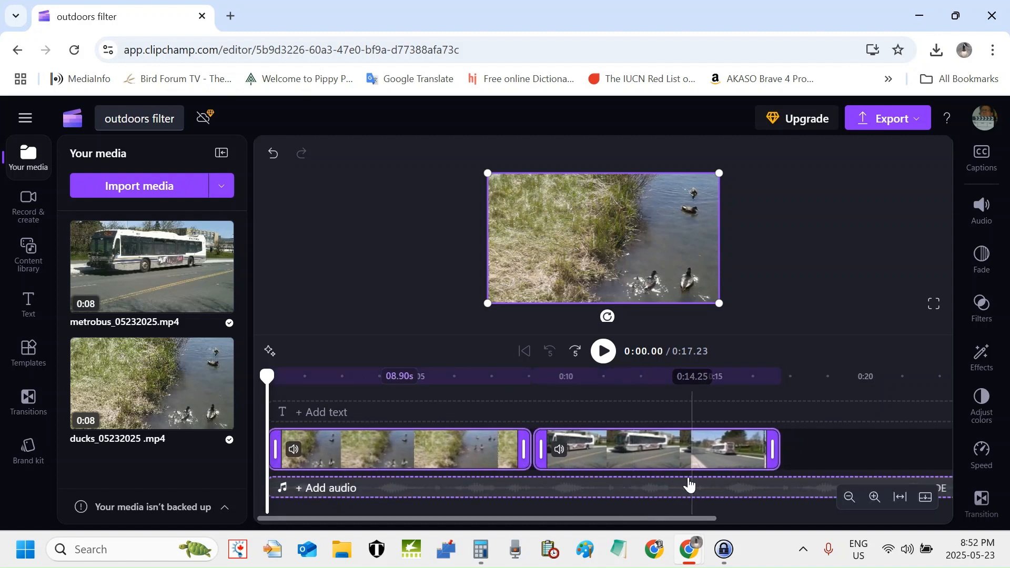
left_click(786, 451)
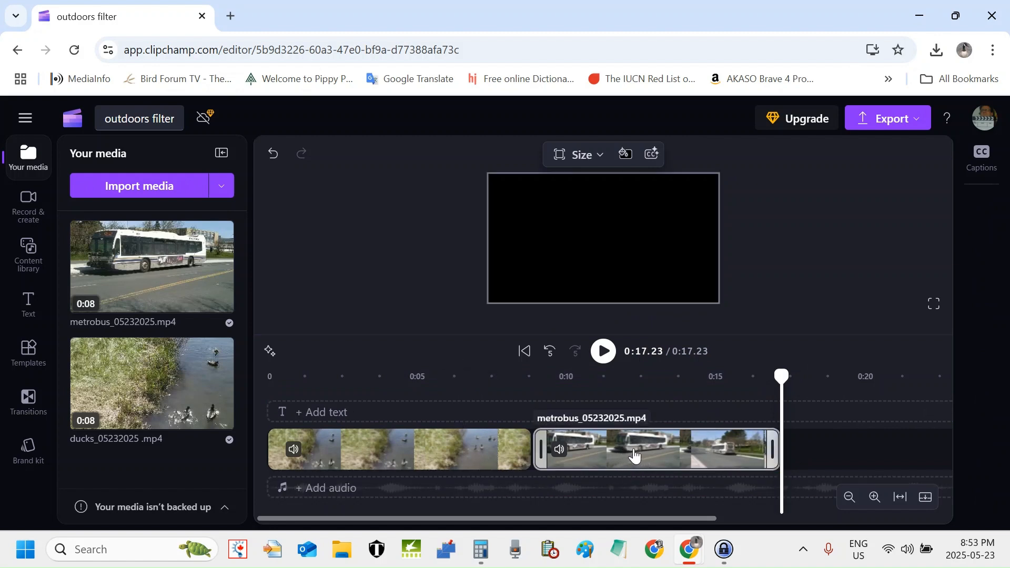
left_click_drag(635, 456, 617, 451)
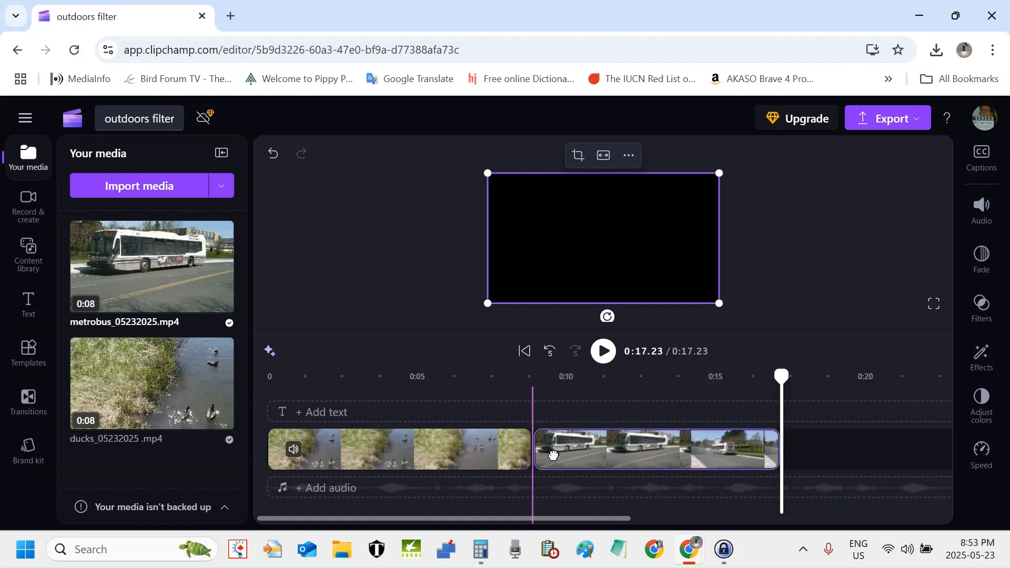
left_click_drag(553, 455, 452, 458)
left_click_drag(401, 436, 345, 453)
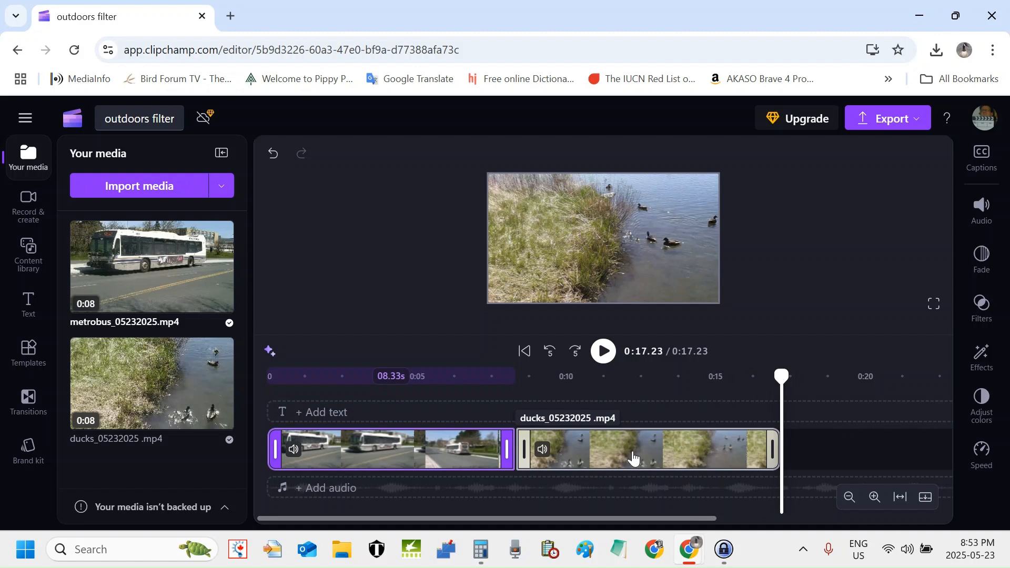
- Move the ducks clip back to the start of the timeline, ahead of the metrobus clip
left_click(662, 456)
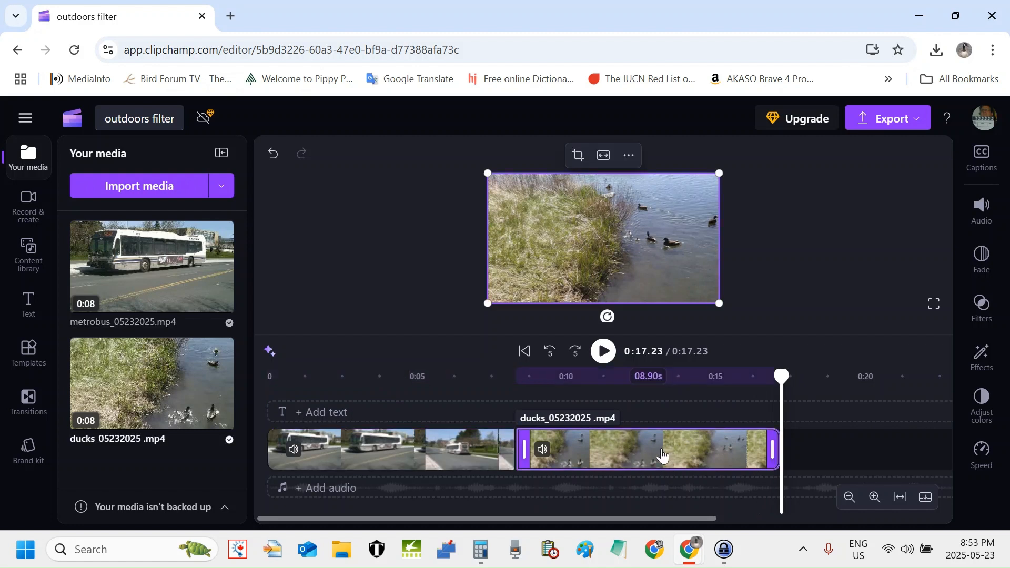
left_click_drag(663, 456, 595, 458)
left_click_drag(453, 465, 388, 459)
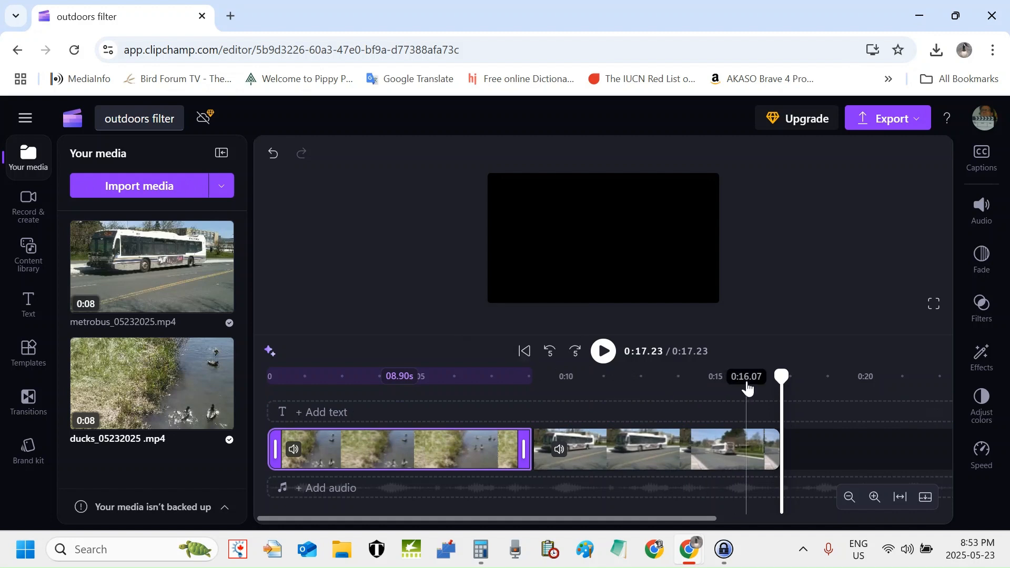
- Return the playhead to the start of the timeline and play the unfiltered video
left_click_drag(782, 375, 379, 421)
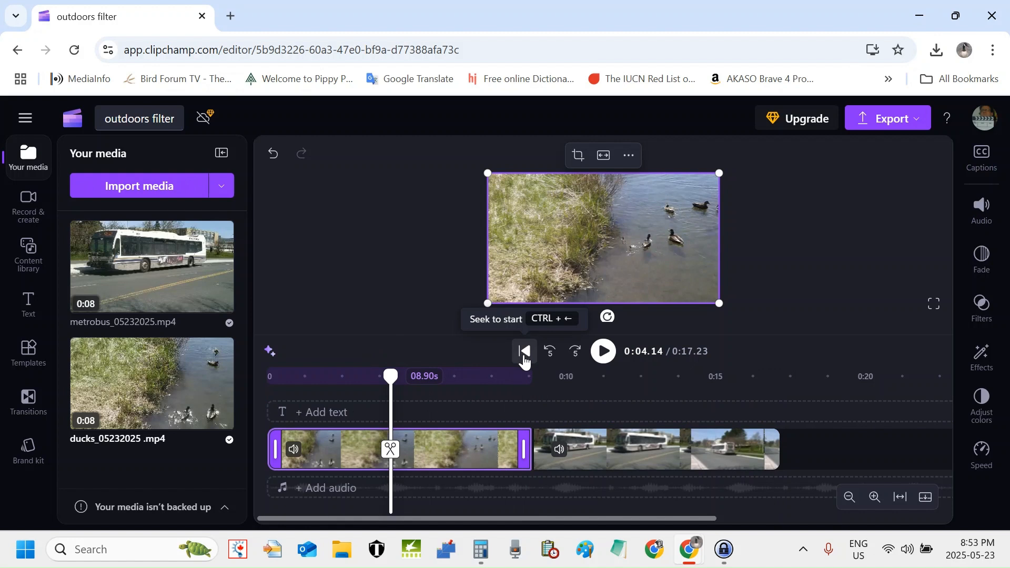
left_click(524, 360)
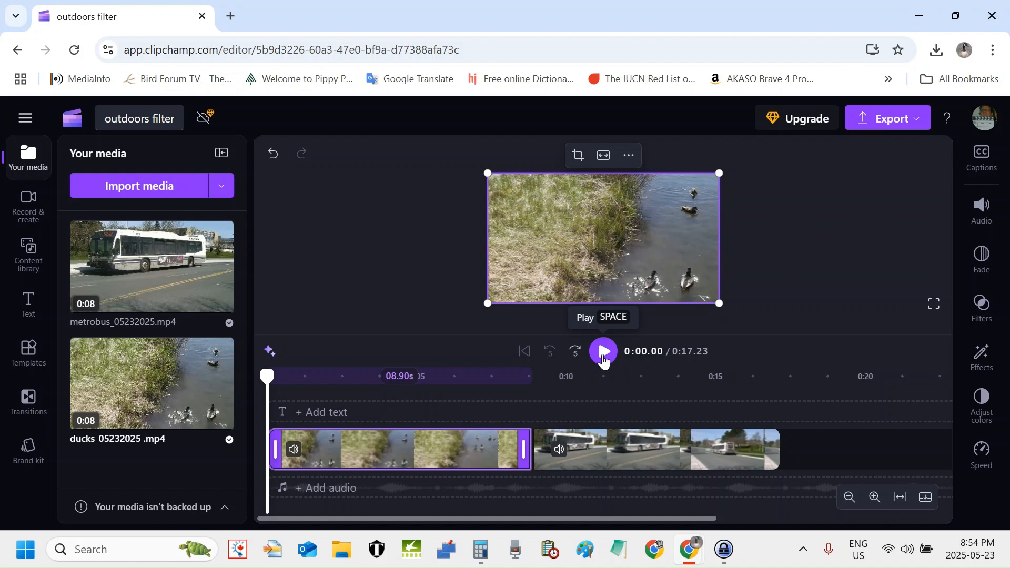
left_click(603, 351)
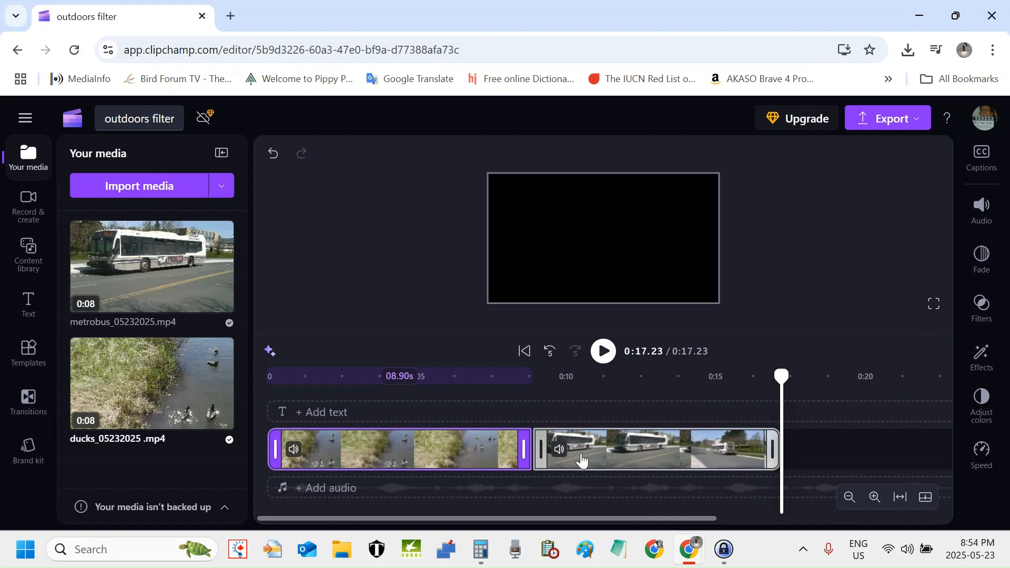
- Select both timeline clips together and apply the Outdoors filter to them
left_click(651, 449)
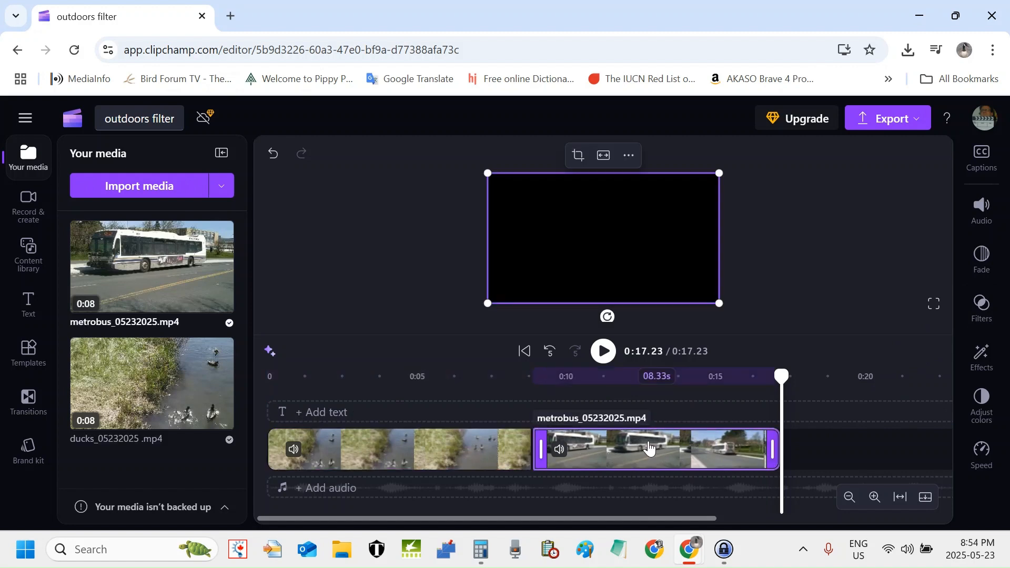
left_click(414, 452)
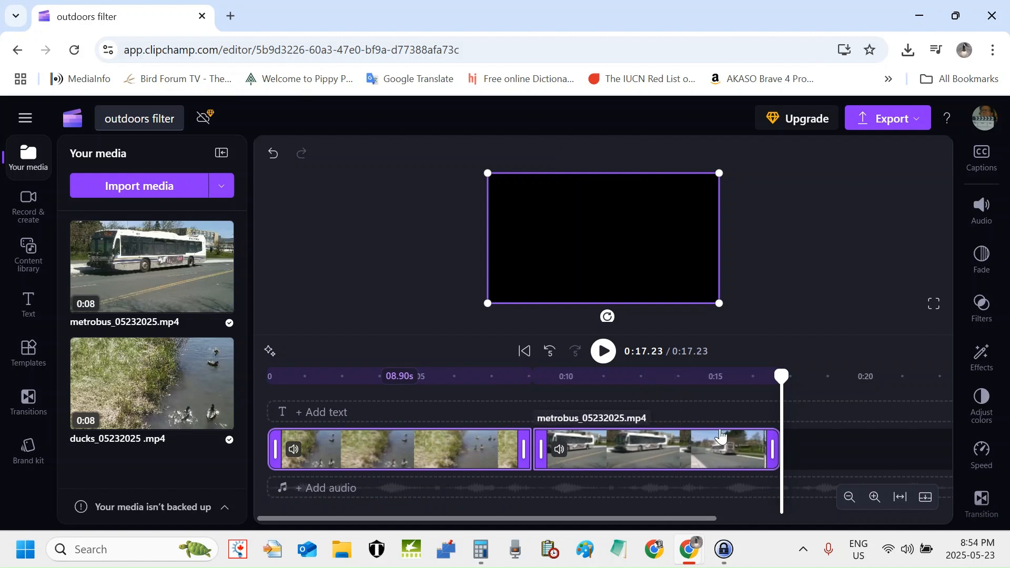
left_click(986, 312)
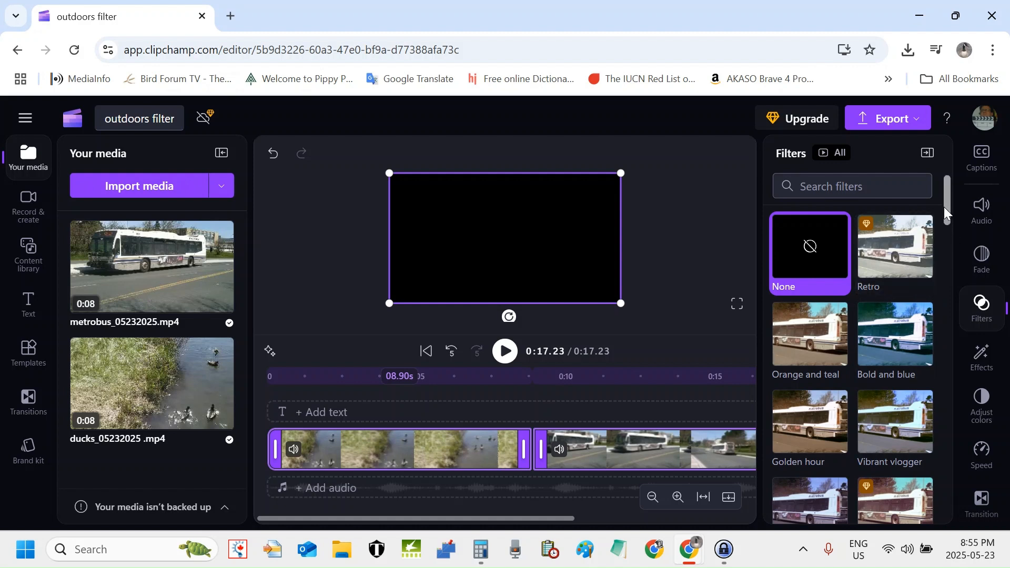
left_click_drag(947, 209, 947, 228)
left_click_drag(948, 234, 955, 373)
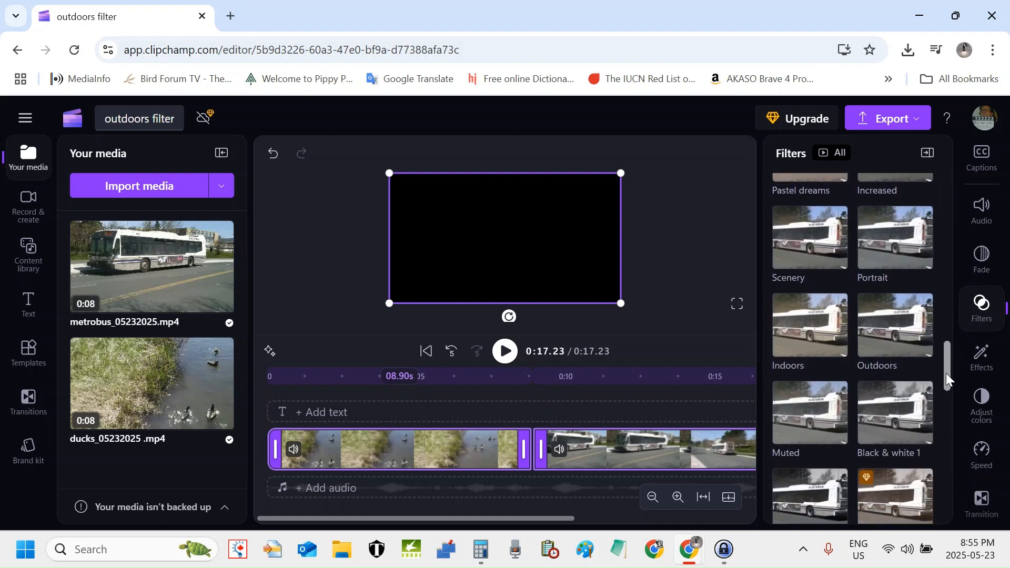
left_click(893, 347)
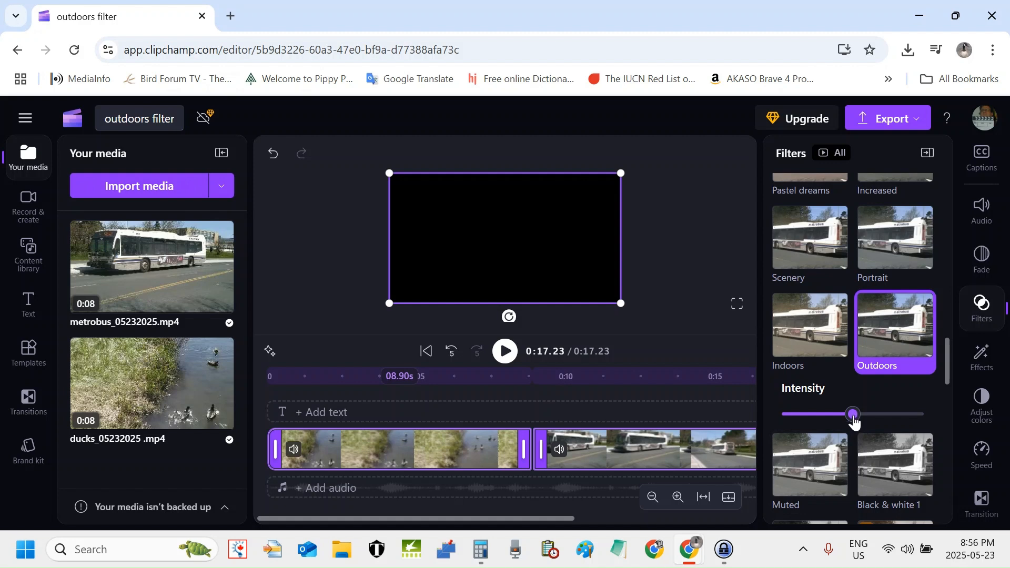
- Raise the Outdoors filter intensity on both selected clips to near maximum and collapse the filter settings
left_click_drag(855, 423, 913, 416)
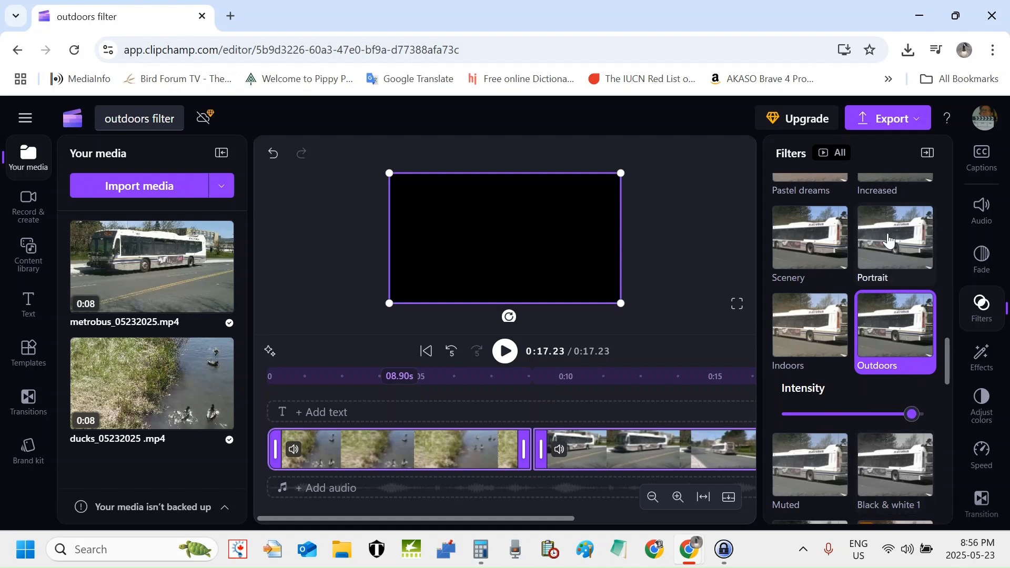
left_click(927, 158)
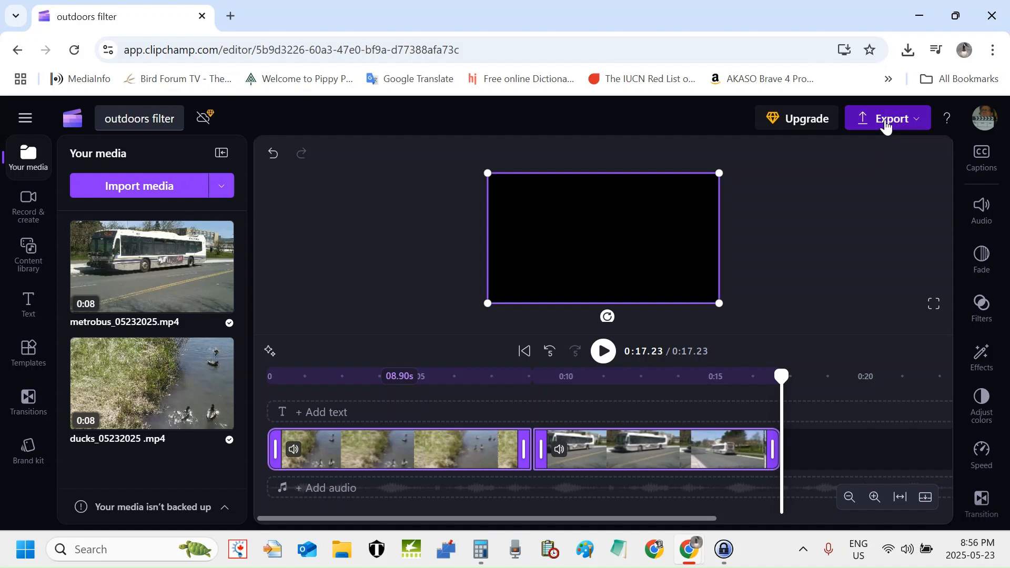
- Export the video at 1080p and save it as "outdoors filter - Made with Clipchamp.mp4" in the outdoors filter folder
left_click(887, 125)
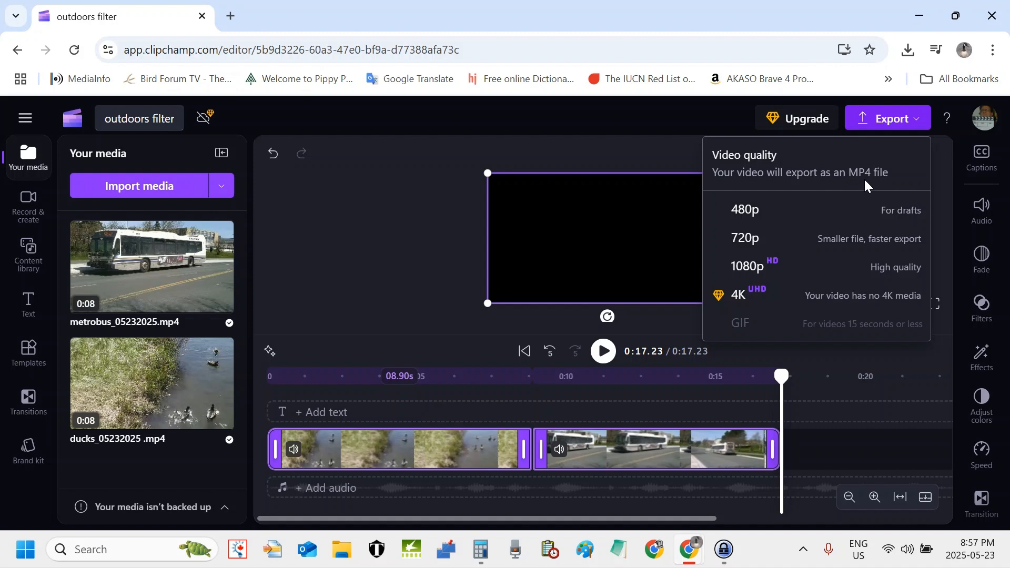
left_click(753, 273)
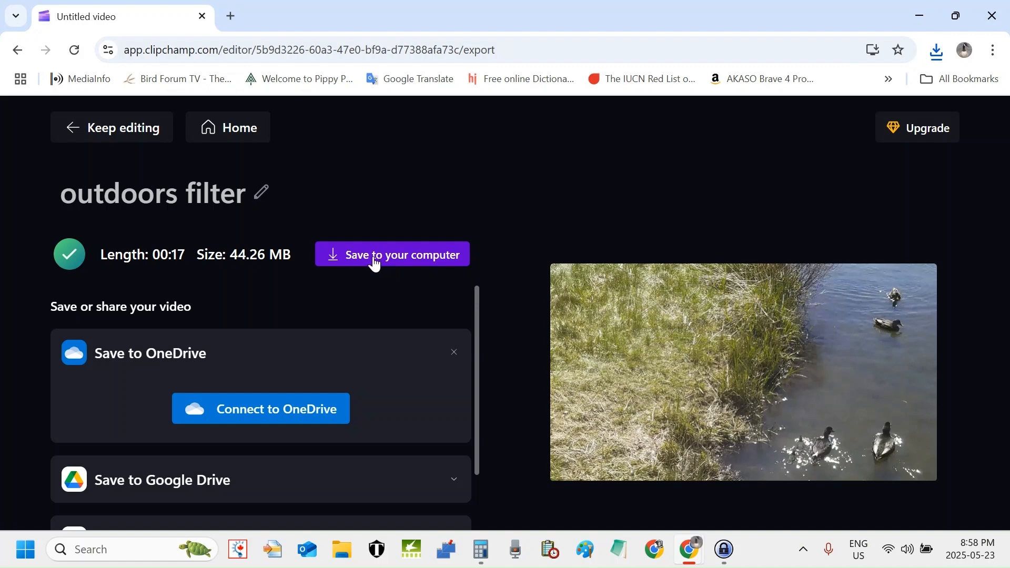
left_click(375, 258)
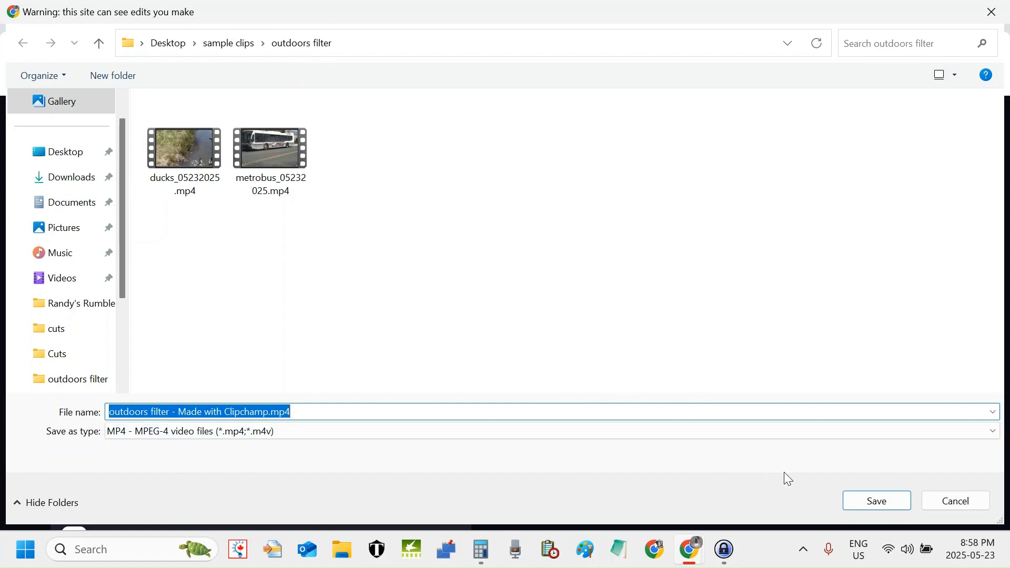
left_click(874, 509)
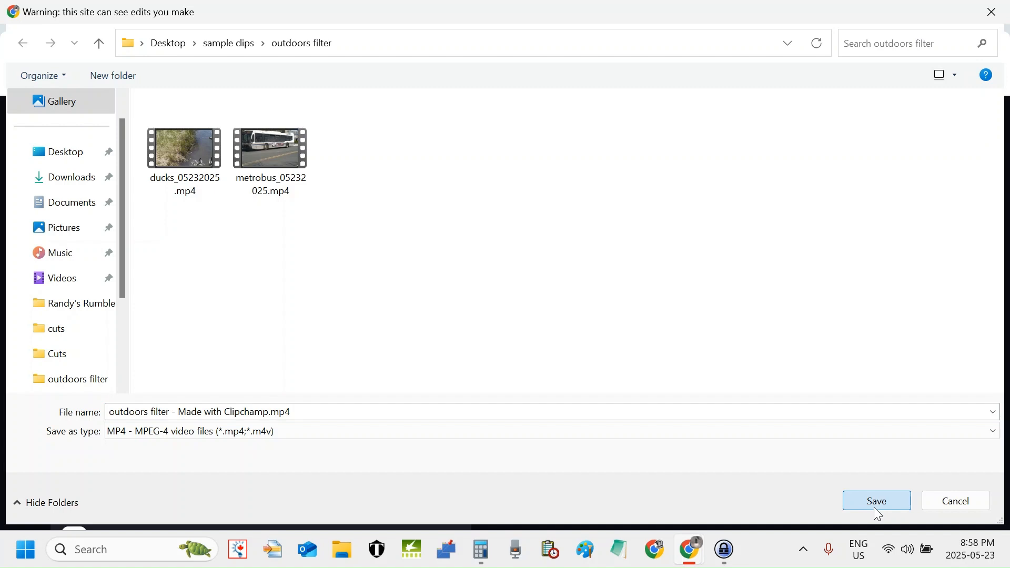
left_click(878, 511)
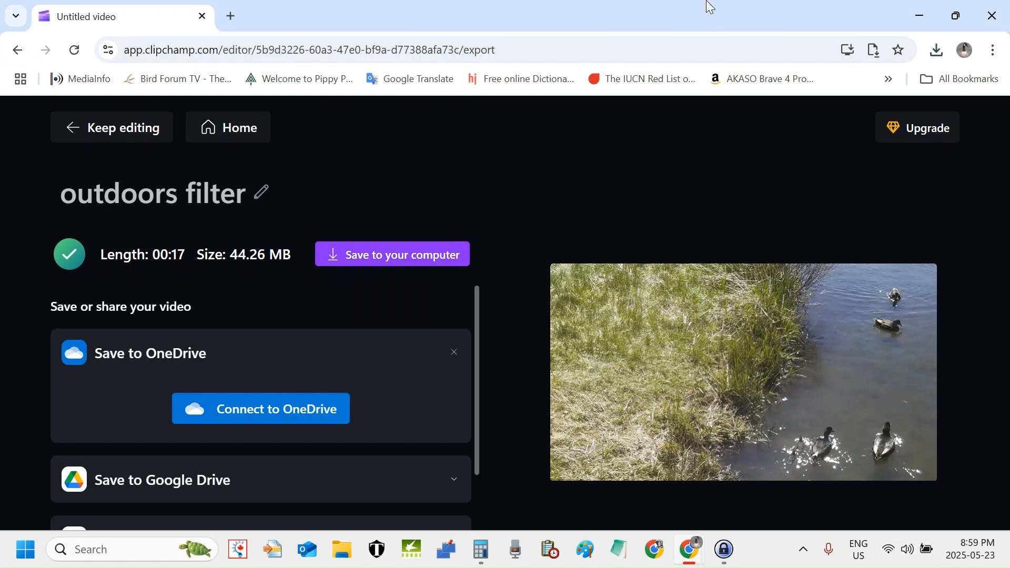
- Open the exported video from the outdoors filter folder inside sample clips on the desktop and view it full screen
left_click(917, 15)
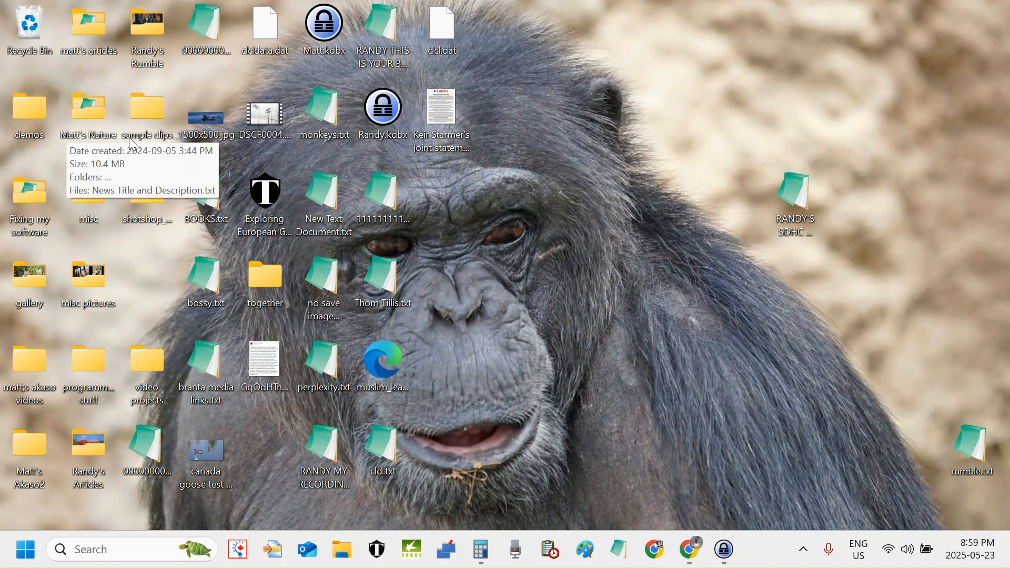
double_click(149, 116)
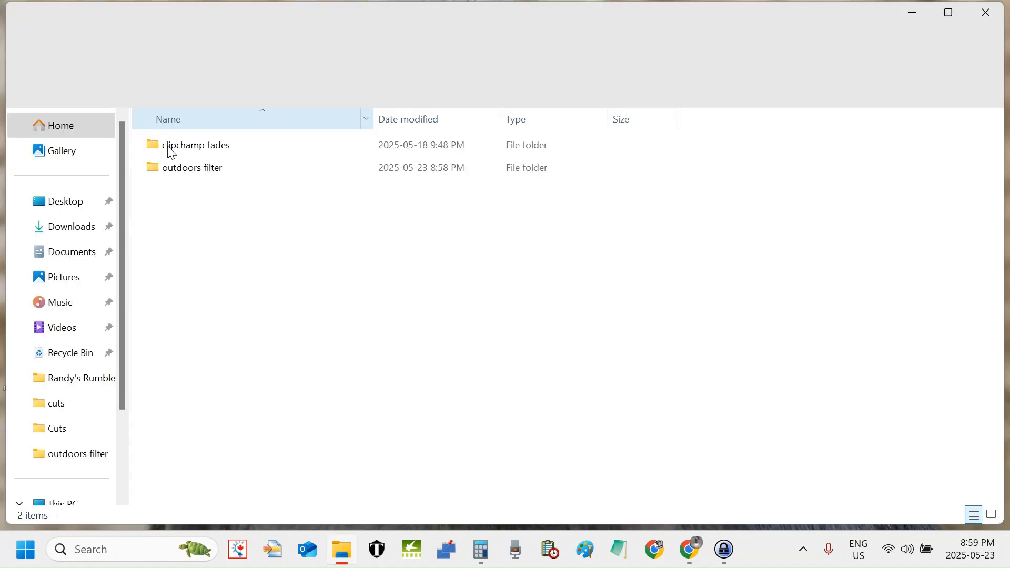
double_click(201, 169)
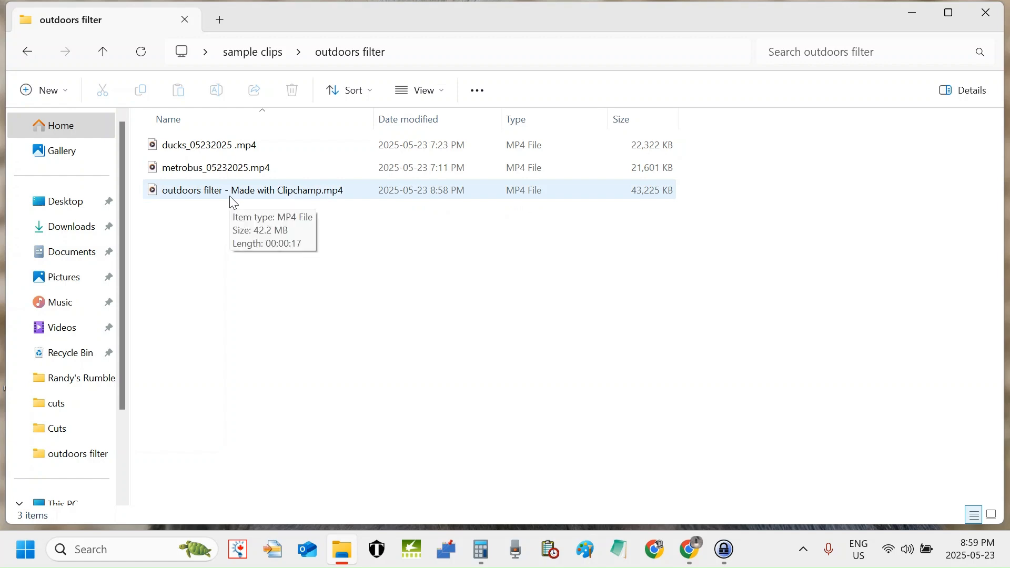
double_click(231, 202)
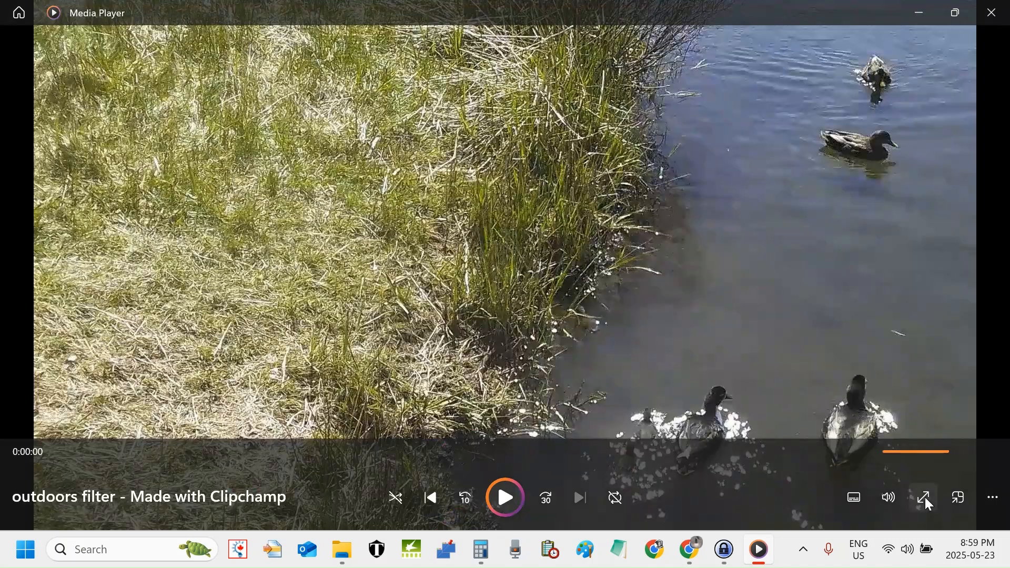
left_click(925, 499)
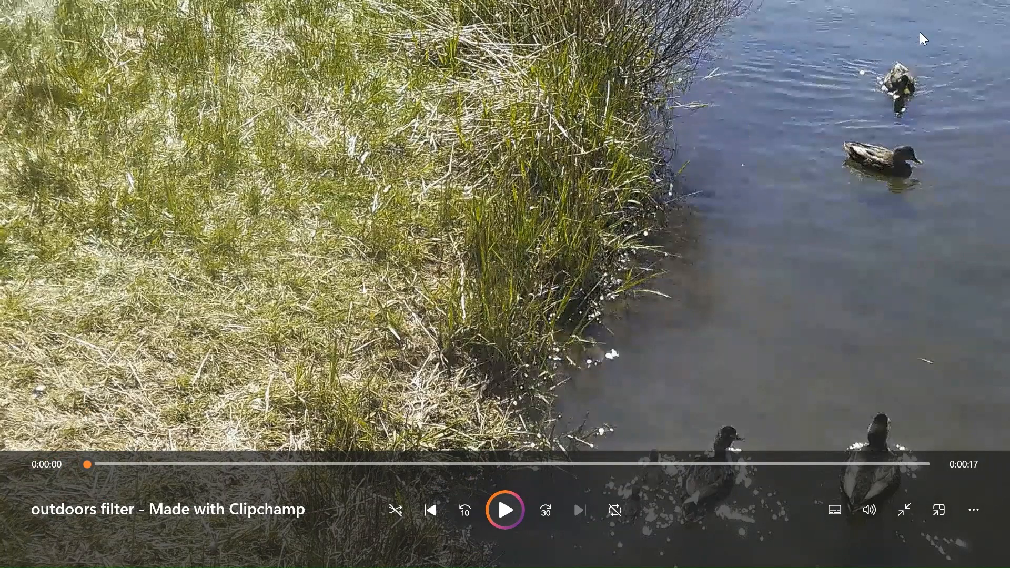
- Close the video player and the outdoors filter folder, and switch back to the Clipchamp export page in Chrome
mouse_move(1009, 1)
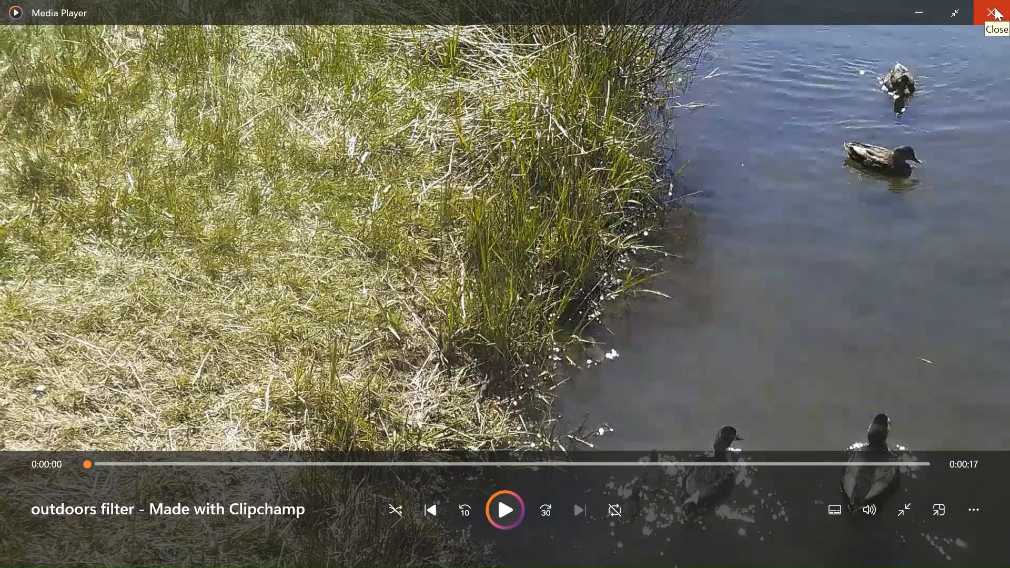
left_click(998, 14)
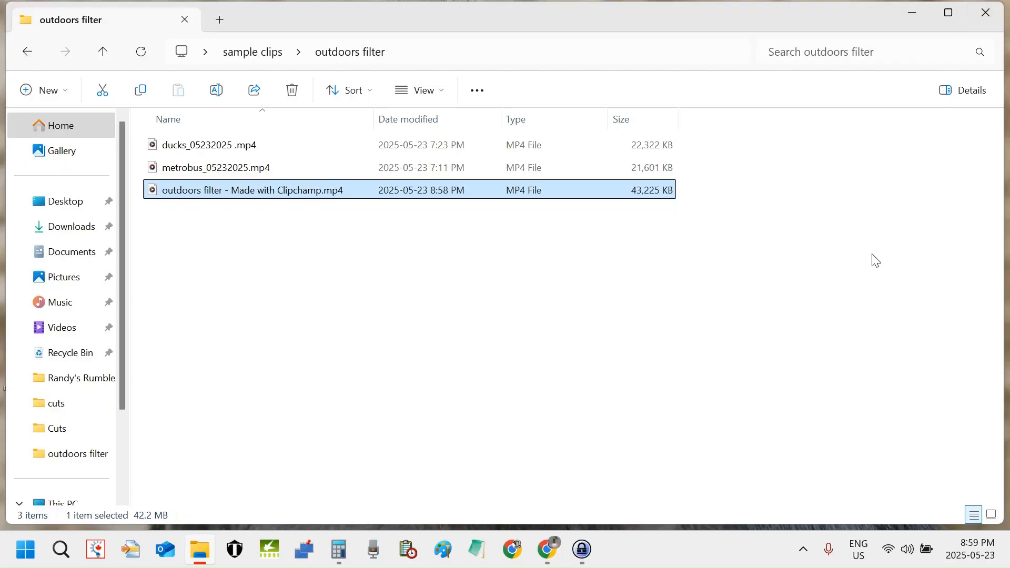
left_click(993, 7)
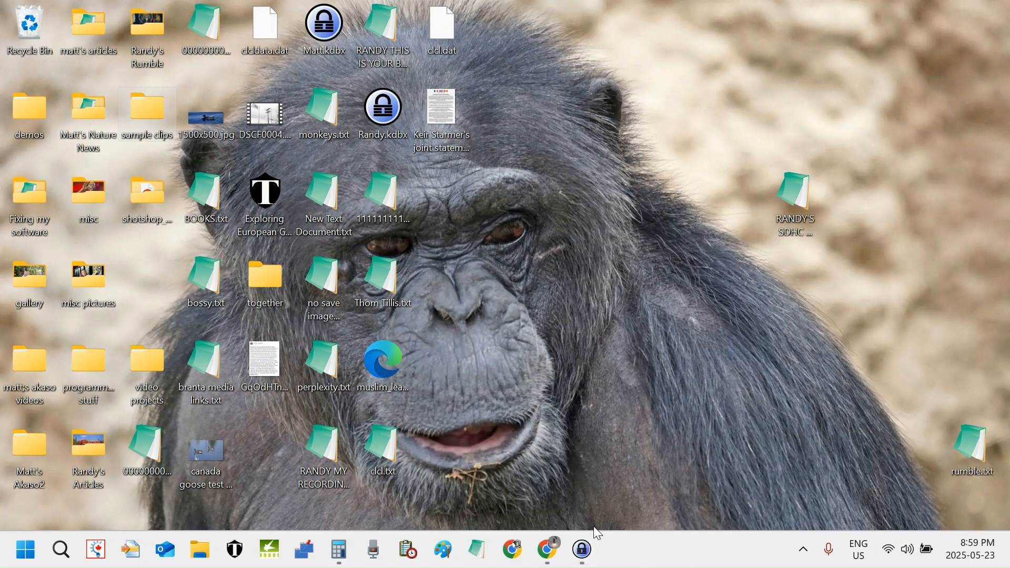
mouse_move(549, 550)
left_click(566, 486)
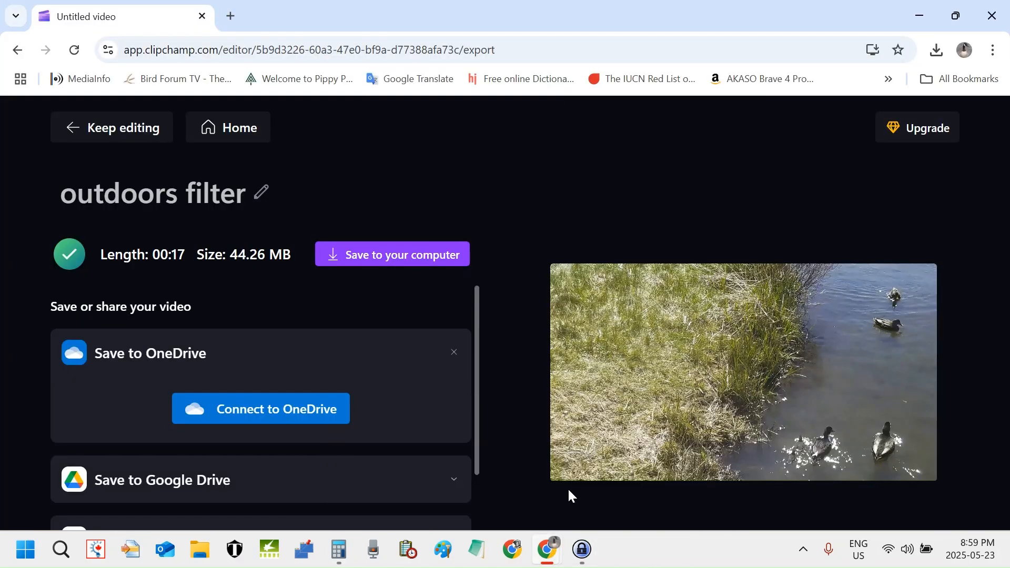